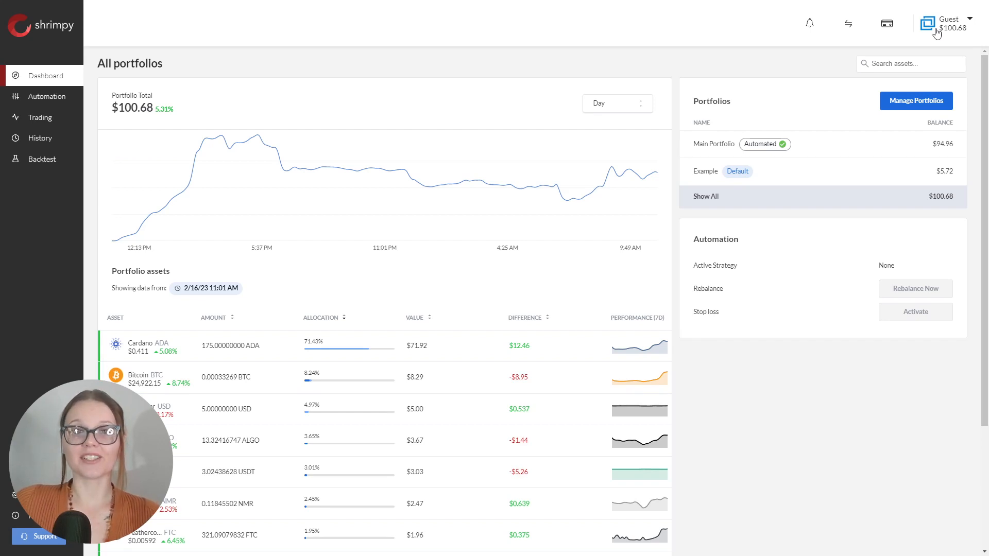
Review the linked exchange accounts, then show only the Main Portfolio with its $94.82 total
left_click(937, 32)
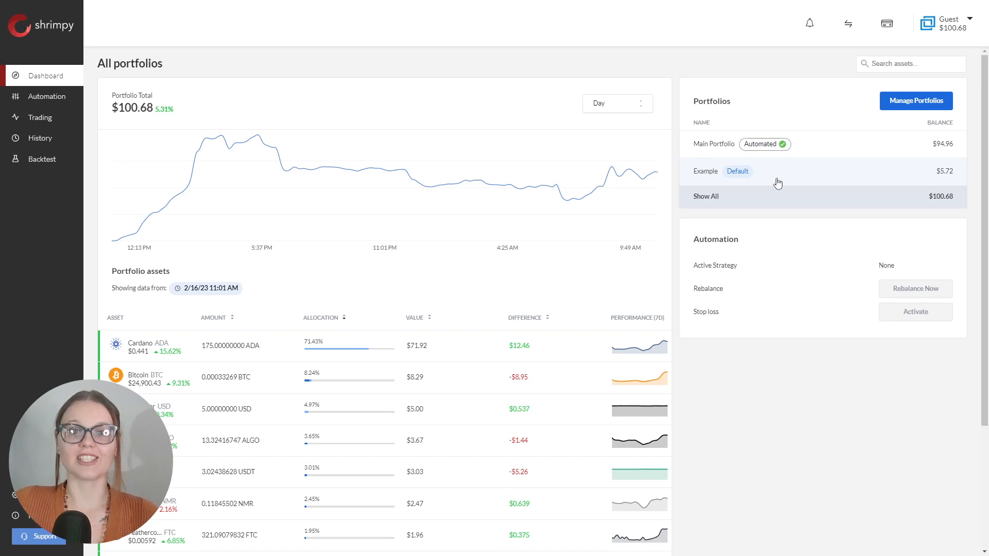
left_click(793, 151)
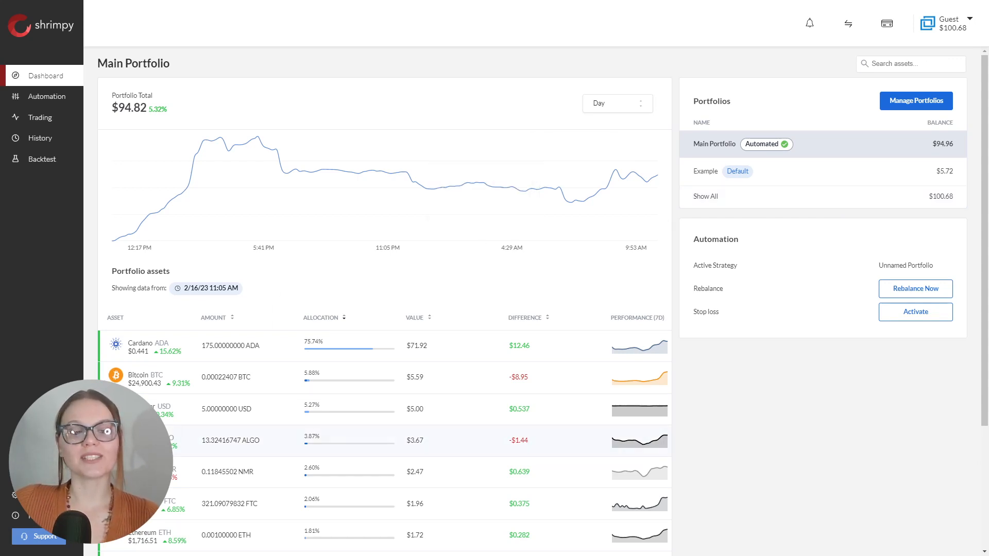
From Settings > Accounts, choose Binance US as the new exchange to link
left_click(14, 495)
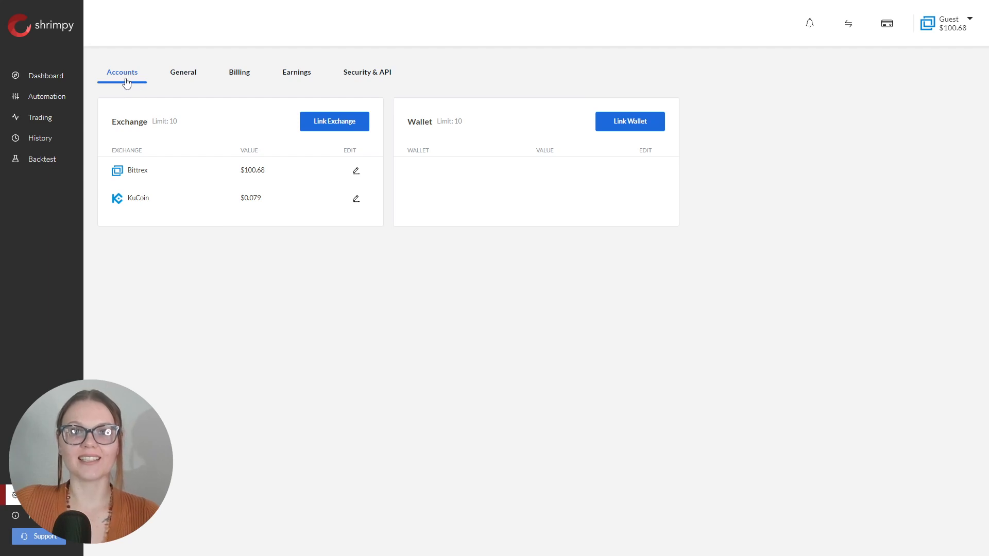
left_click(327, 121)
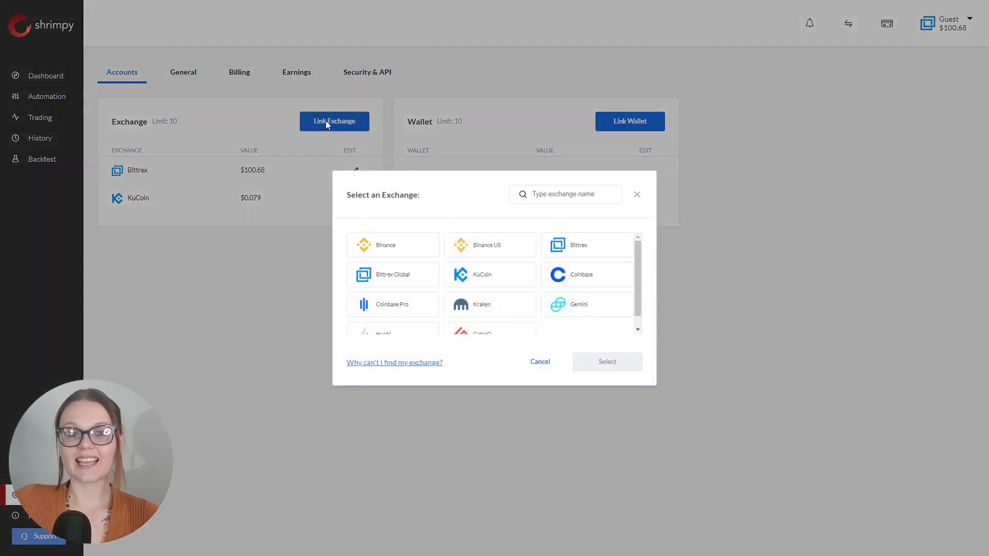
left_click(495, 256)
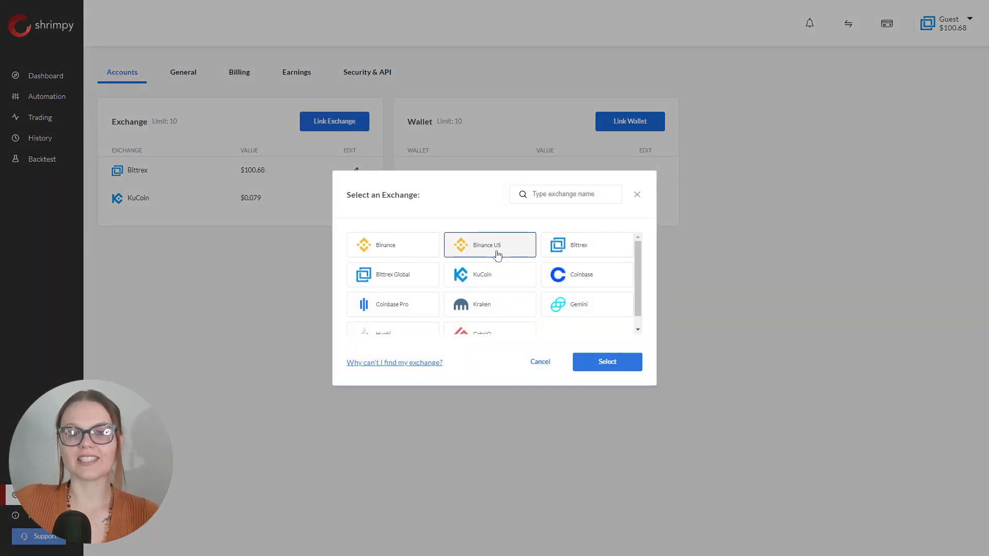
left_click(614, 372)
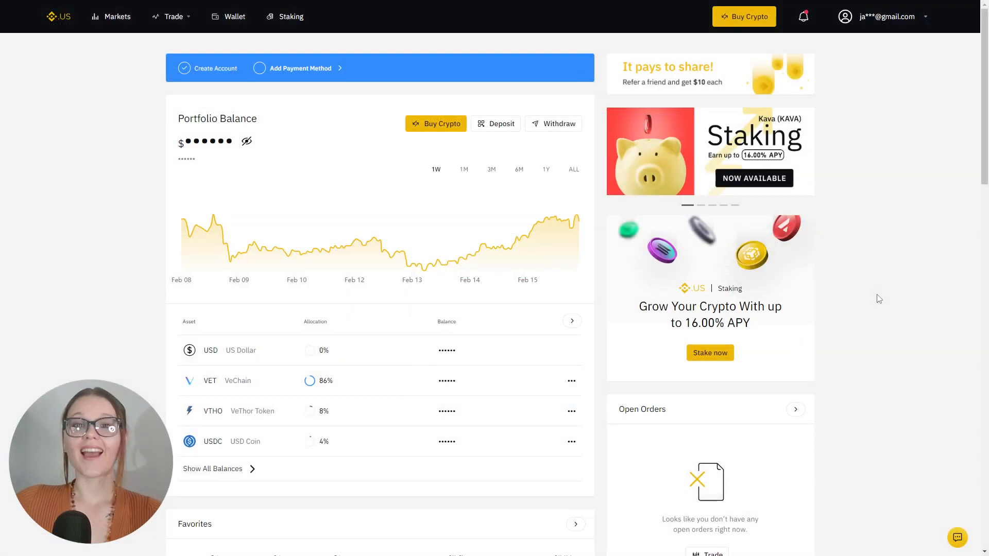
In API Management, create a Binance.US API key named Test with Enable Spot Trading allowed
mouse_move(854, 29)
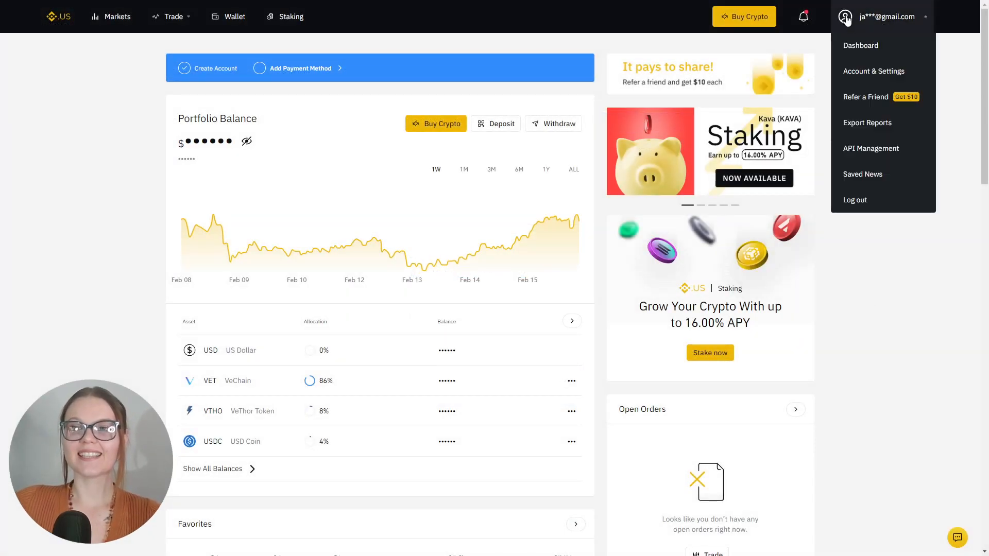
left_click(867, 149)
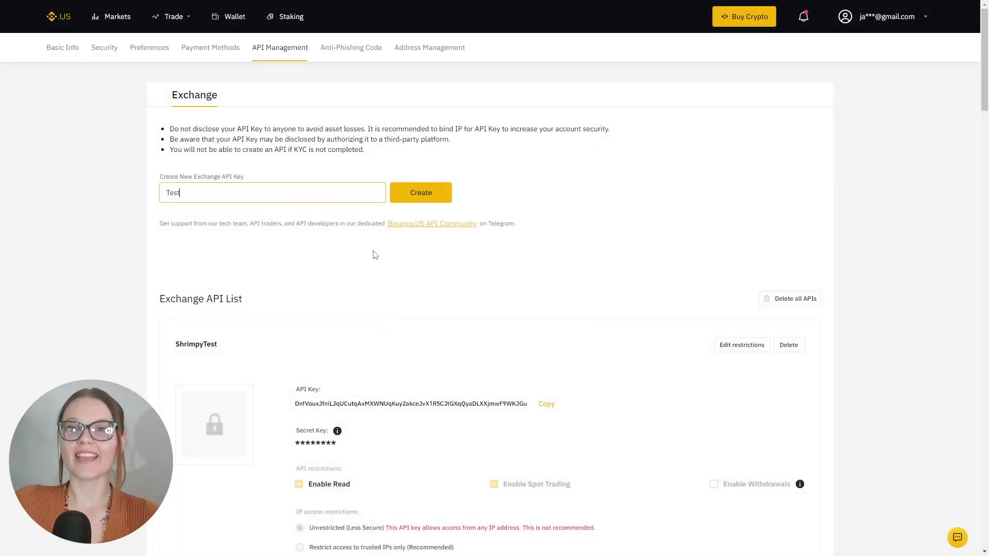
left_click(422, 199)
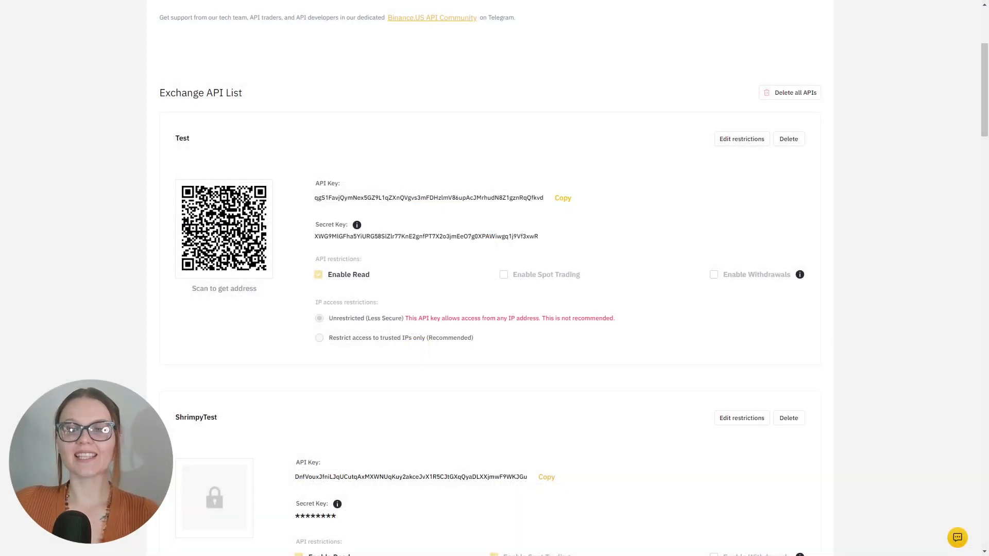
left_click(733, 141)
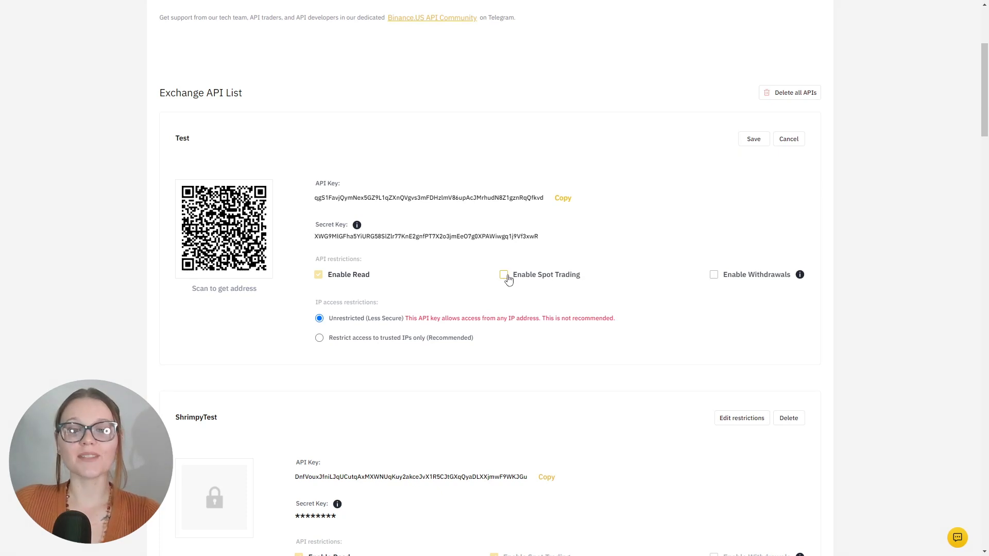
left_click(504, 274)
left_click(752, 140)
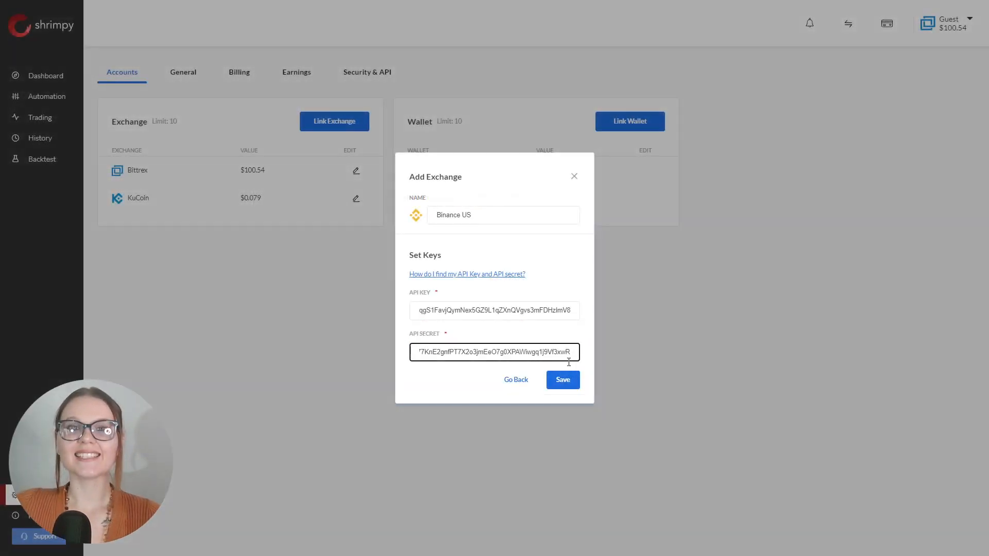
Save the Binance US API key and secret, then dismiss the success message
left_click(565, 384)
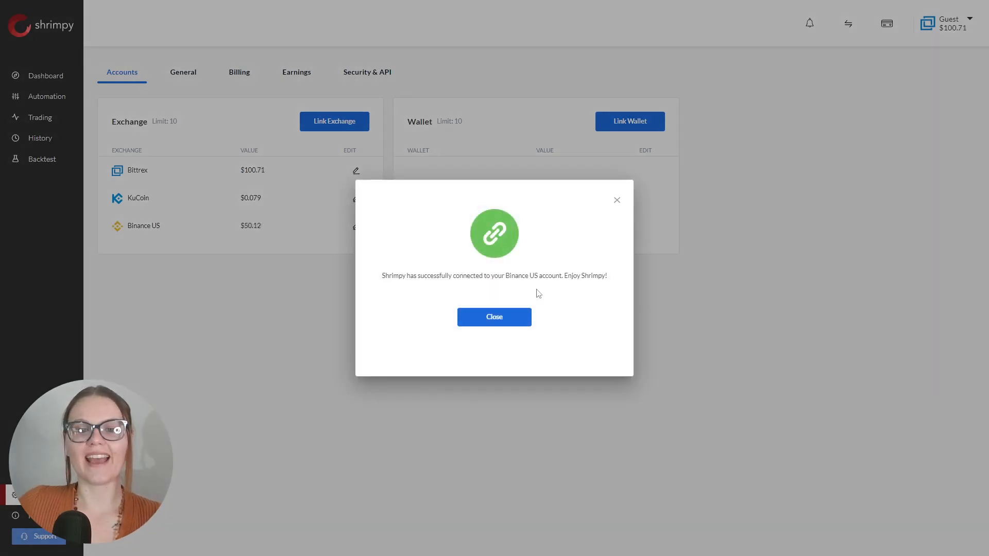
left_click(490, 312)
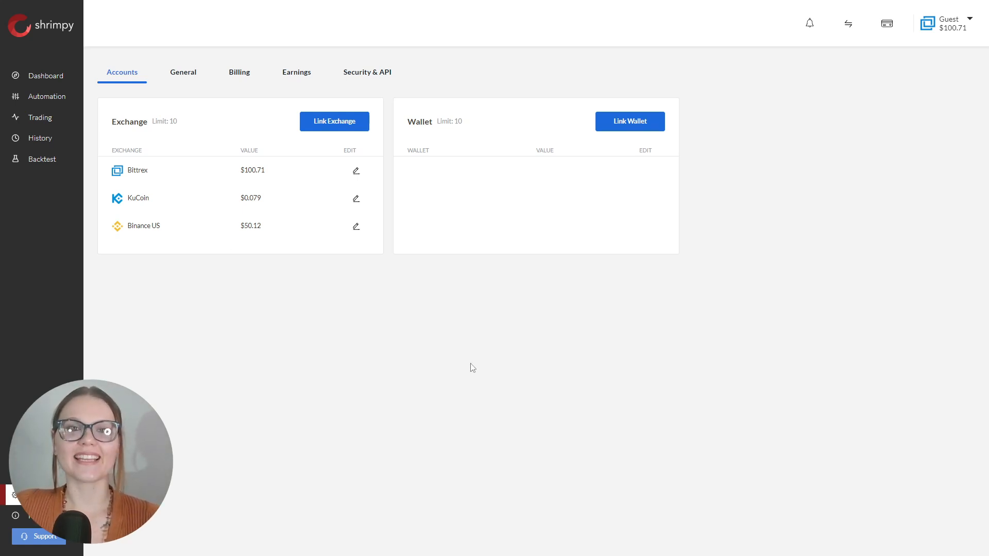
Return to the dashboard and switch to the Binance US account
left_click(52, 78)
left_click(947, 24)
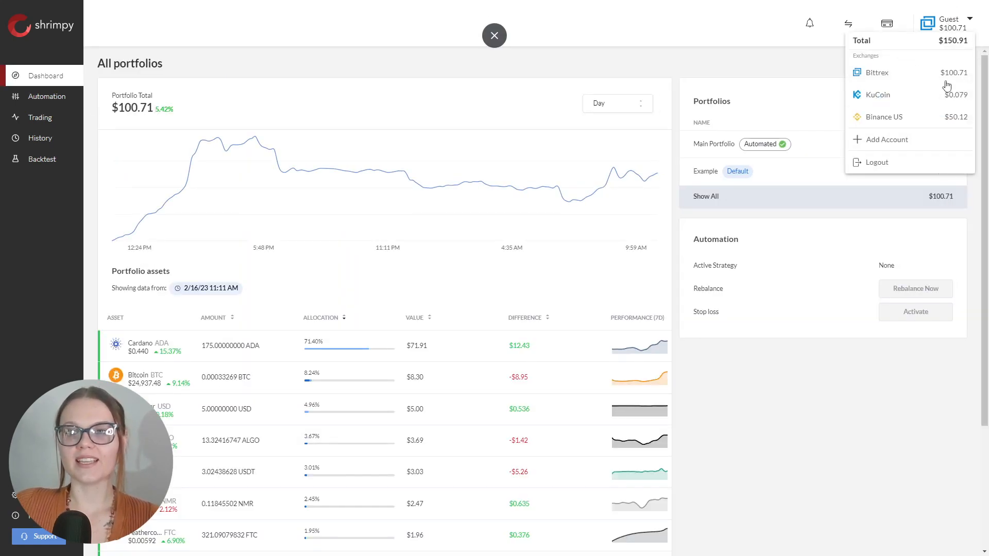
left_click(901, 124)
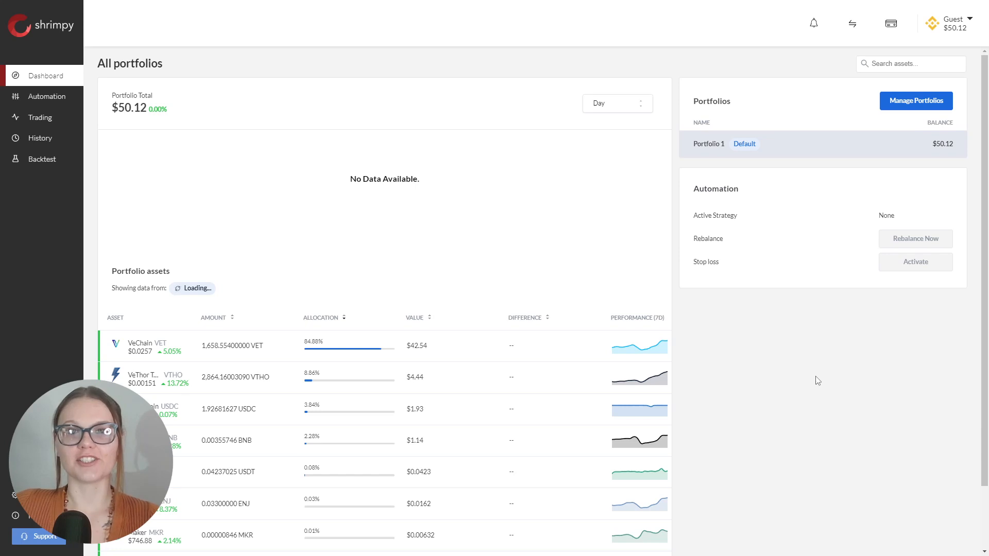
Create Portfolio 2 in Manage Portfolios and open Portfolio 1's transfer view
left_click(906, 102)
left_click(513, 248)
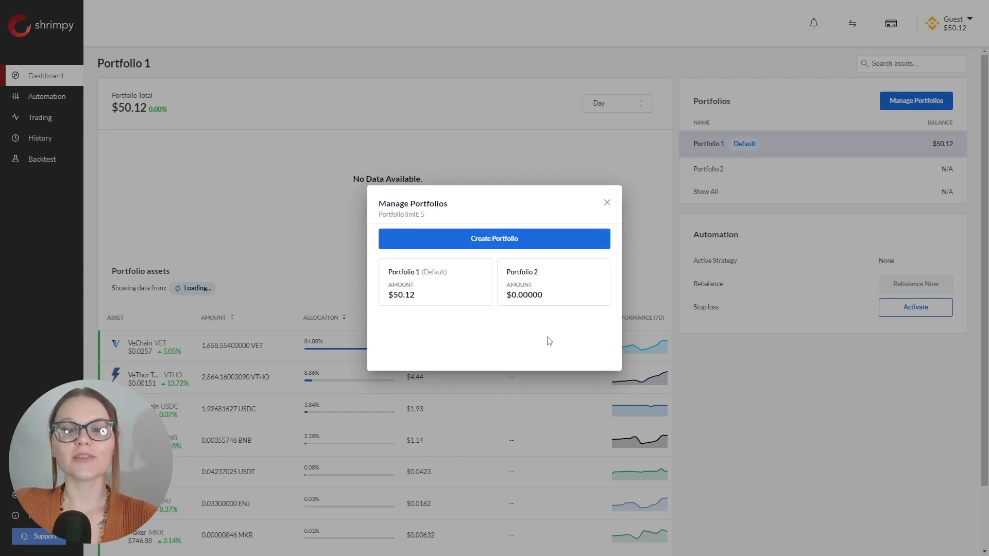
left_click(455, 298)
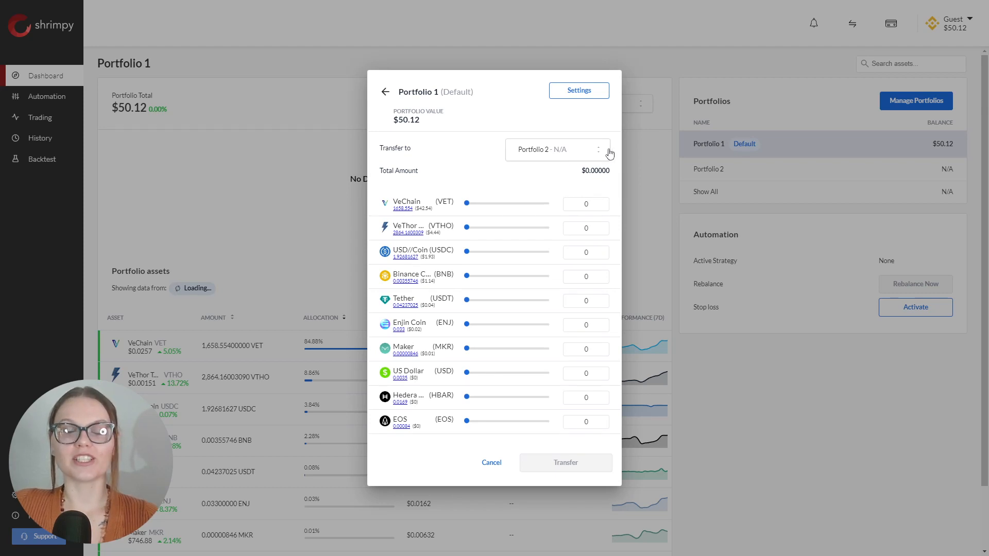
Transfer $5.53 of VeChain from Portfolio 1 to Portfolio 2
left_click(547, 148)
left_click(547, 149)
left_click_drag(467, 202, 480, 199)
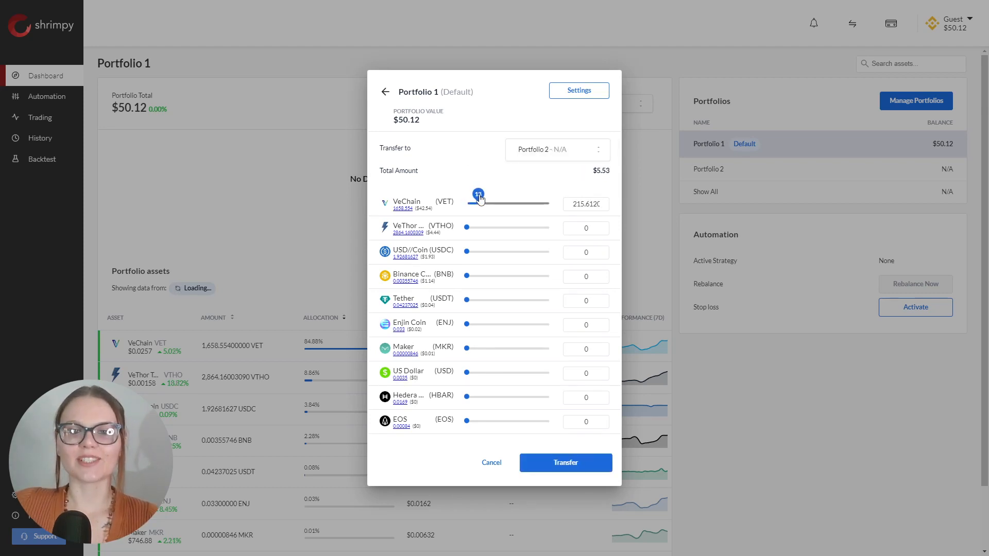
left_click_drag(591, 171, 612, 175)
left_click(583, 179)
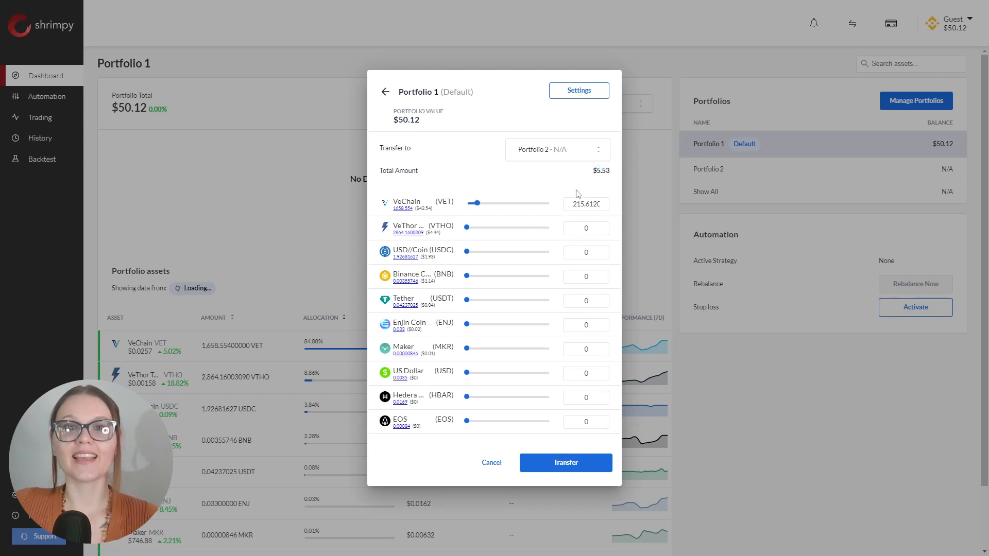
left_click(556, 470)
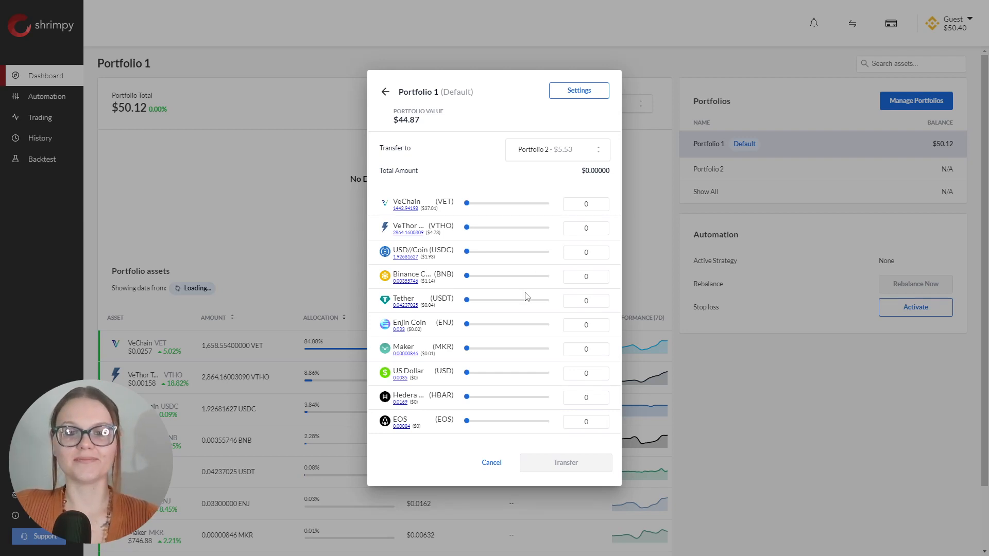
Close portfolio management and start a new automation from the Automation section
left_click(388, 93)
left_click(607, 200)
left_click(39, 98)
left_click(538, 291)
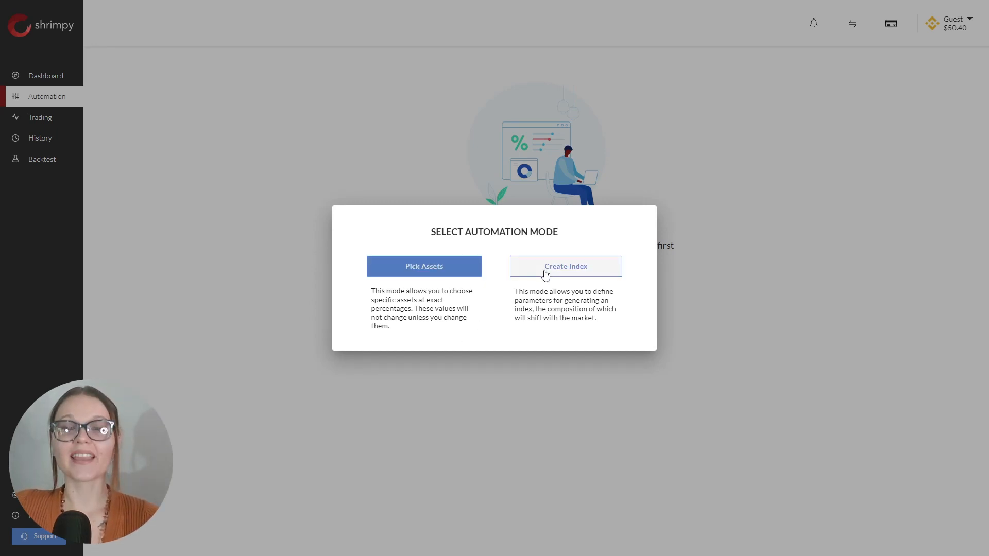
Choose Pick Assets mode and add Bitcoin and Ethereum to the allocation
left_click(426, 271)
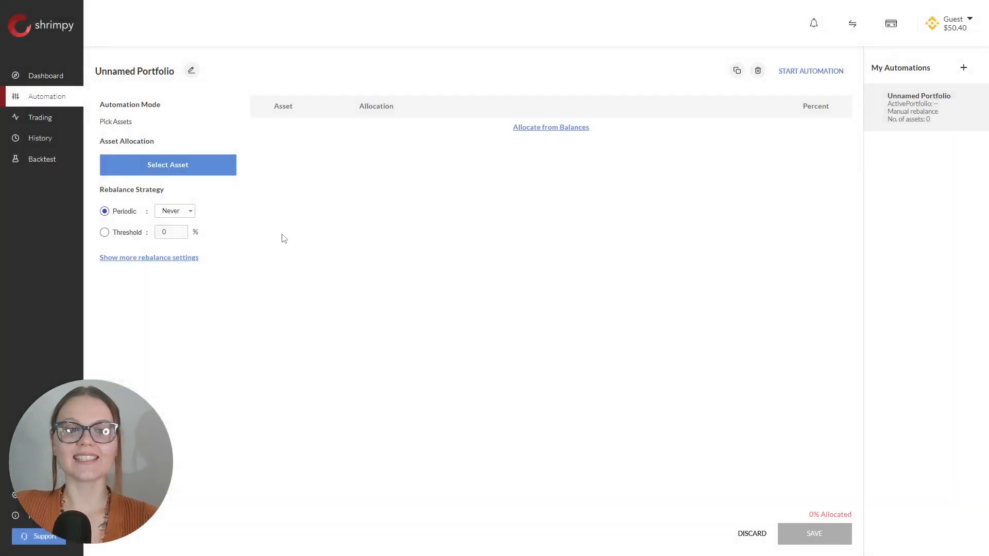
left_click(195, 175)
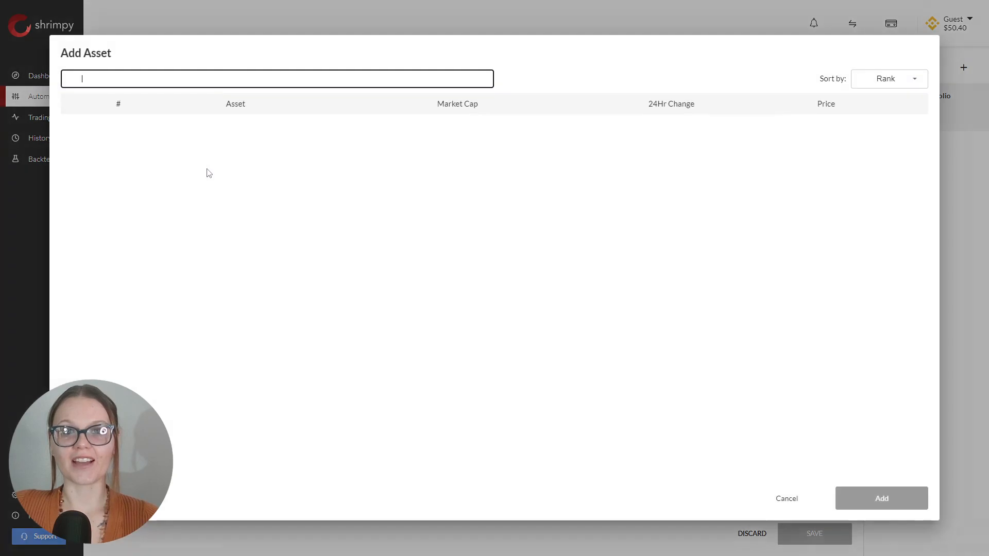
left_click(76, 130)
left_click(76, 161)
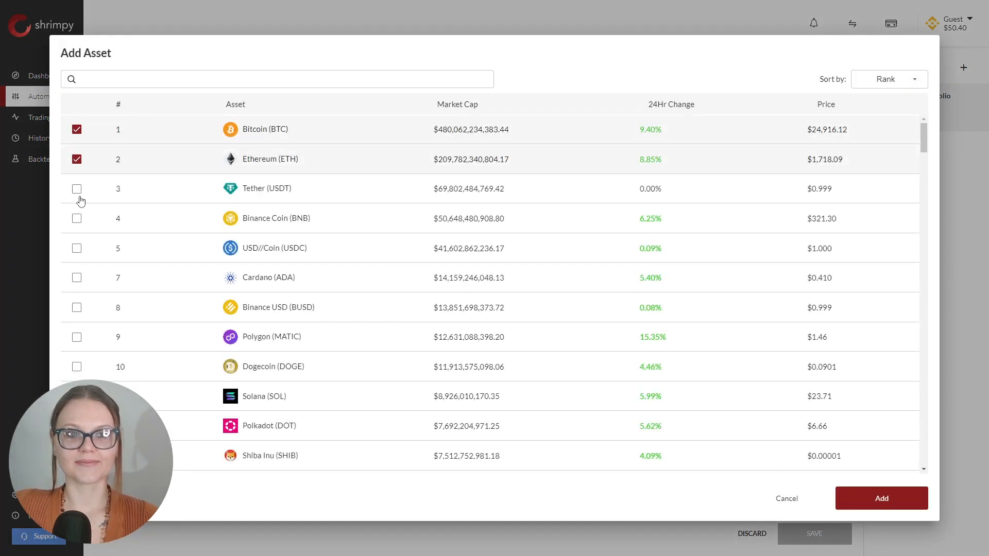
left_click(881, 498)
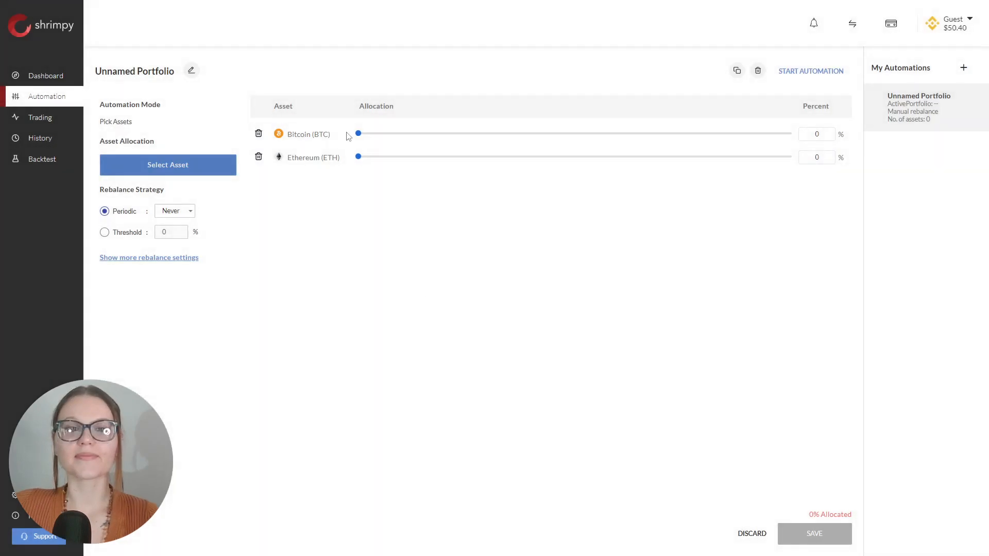
Set the Bitcoin and Ethereum sliders to 50% each, reaching 100% allocated
left_click_drag(359, 135, 576, 136)
left_click_drag(359, 156, 576, 154)
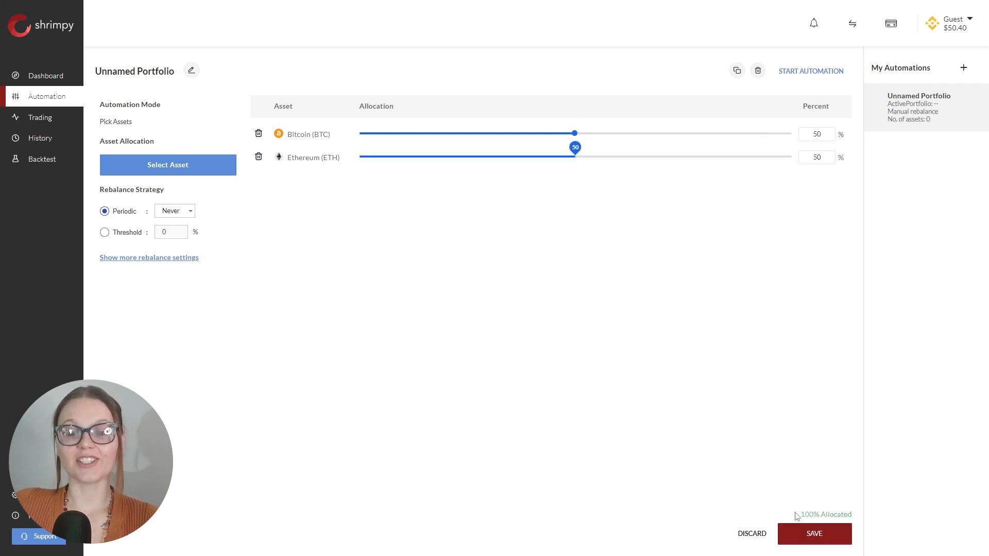
left_click_drag(797, 516, 851, 515)
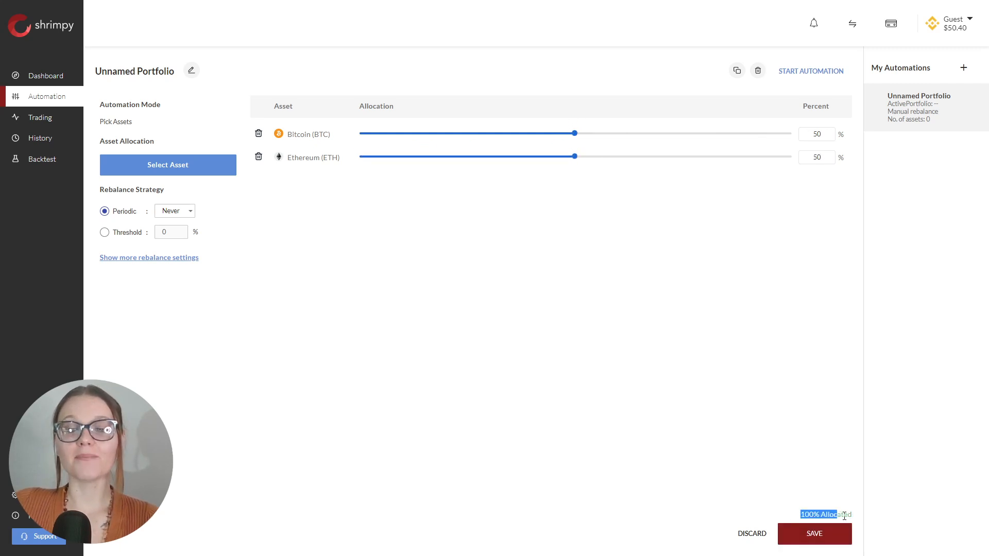
left_click(711, 420)
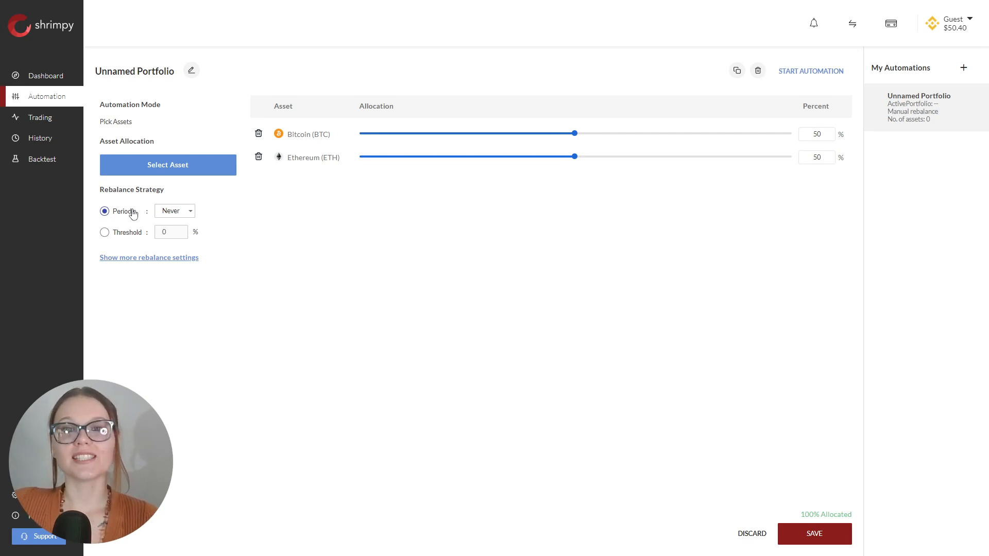
Set periodic rebalancing to every 1 Day and expand the additional rebalance settings
left_click(186, 211)
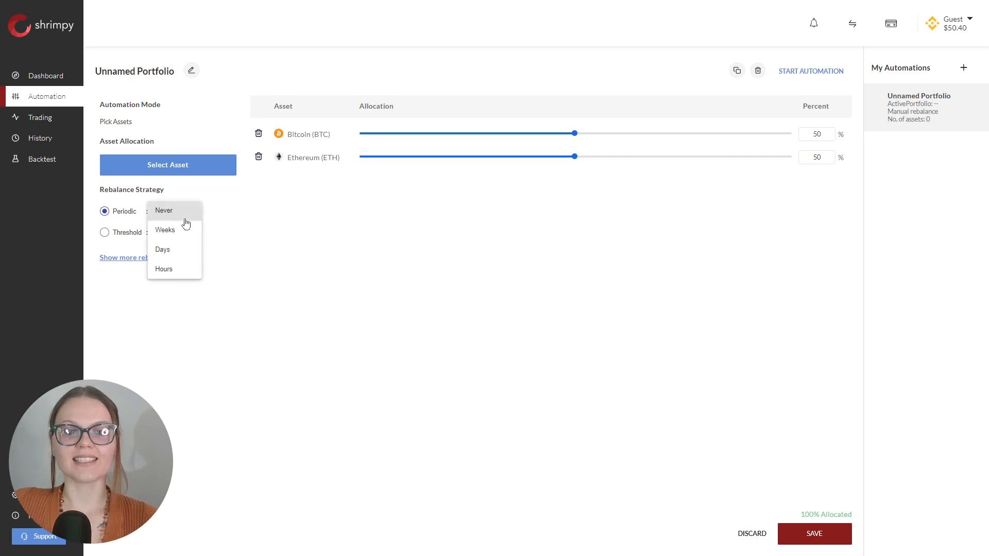
left_click(179, 252)
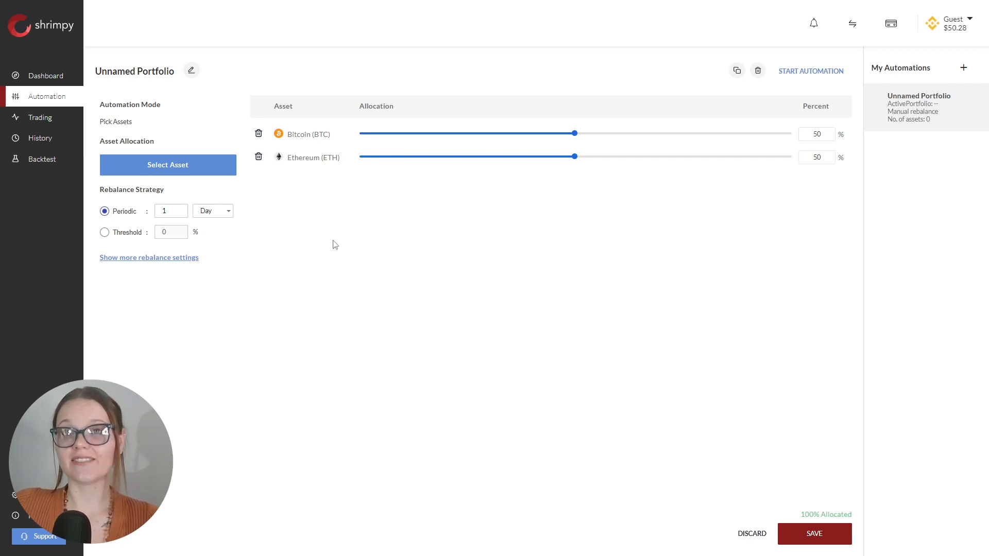
left_click(161, 259)
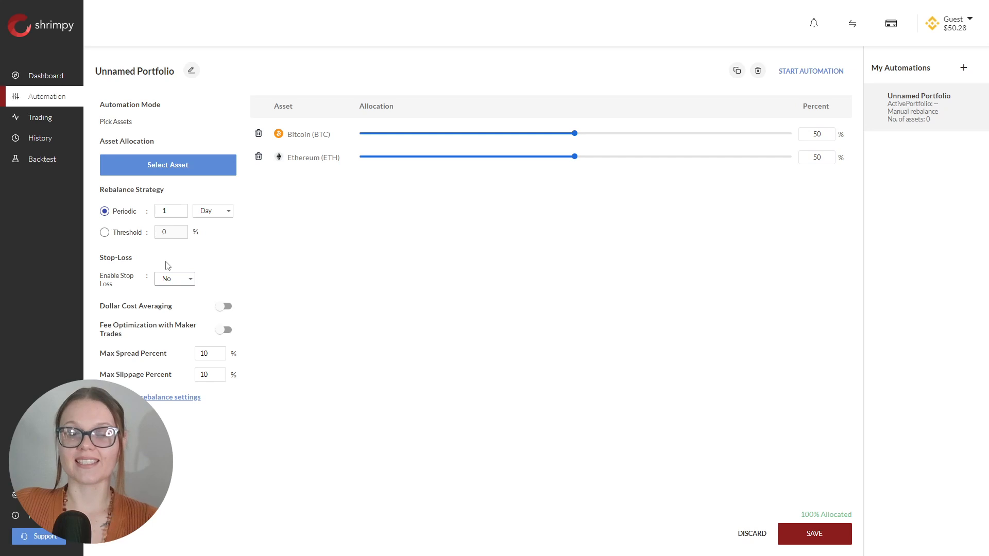
Enable stop-loss at a 10 USD-based threshold, then switch on DCA and maker-fee optimization
left_click(183, 280)
left_click(183, 296)
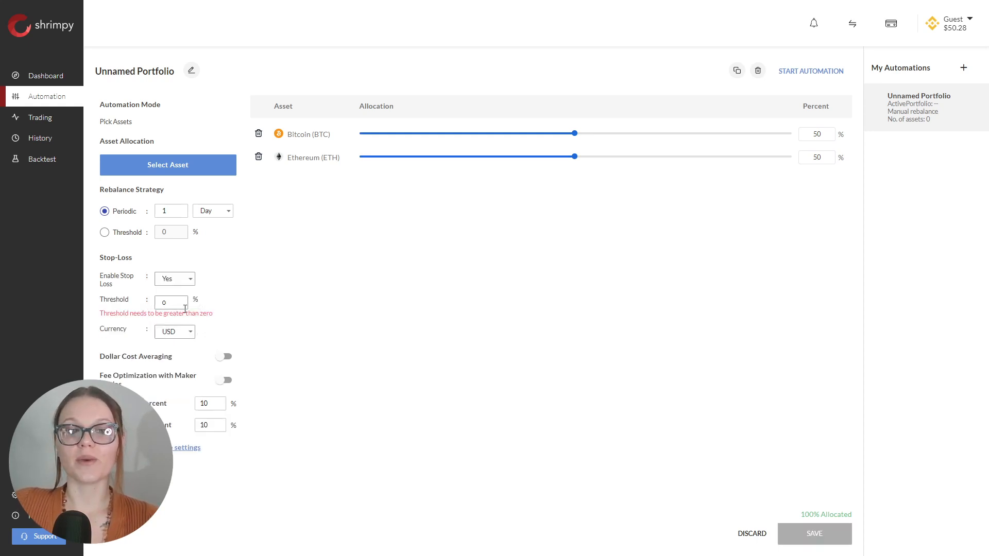
double_click(169, 303)
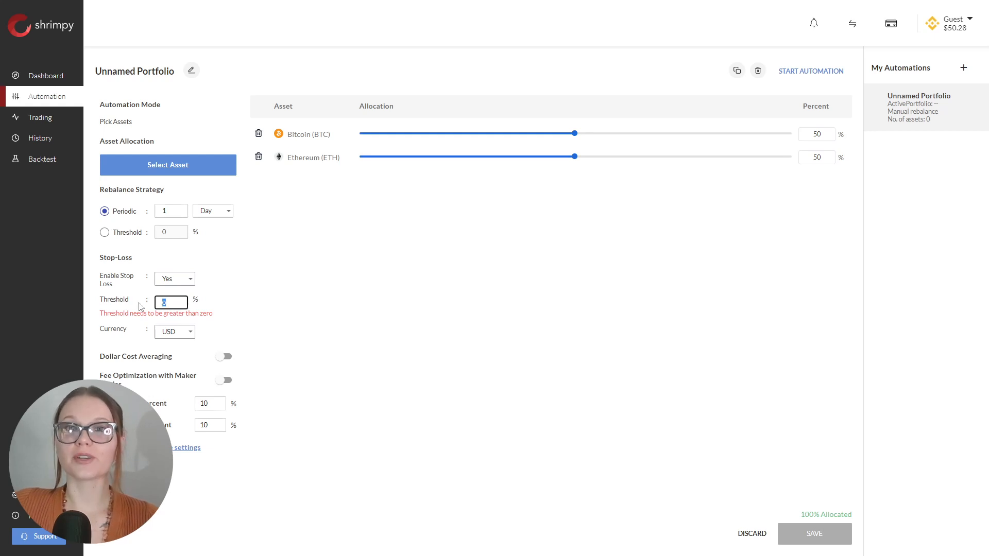
type("10")
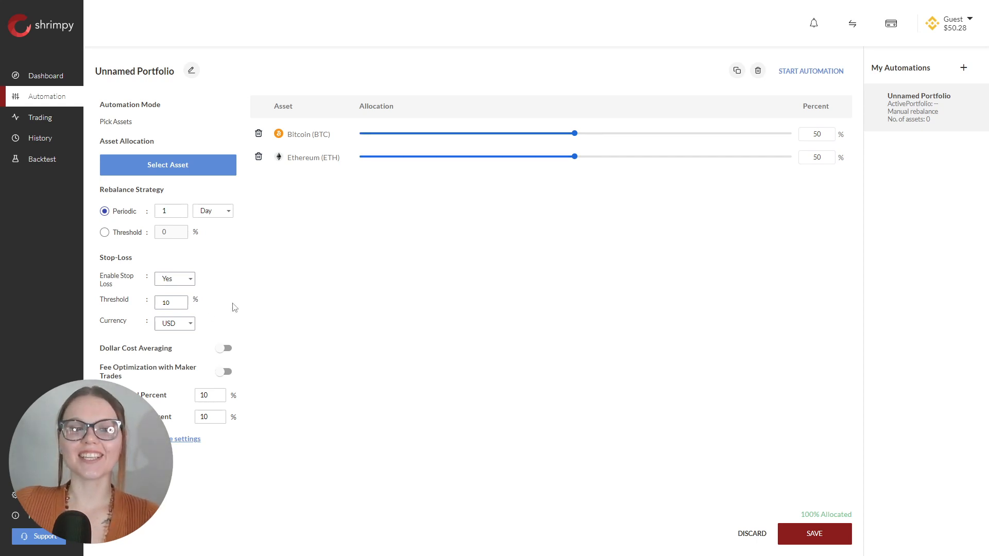
left_click(181, 328)
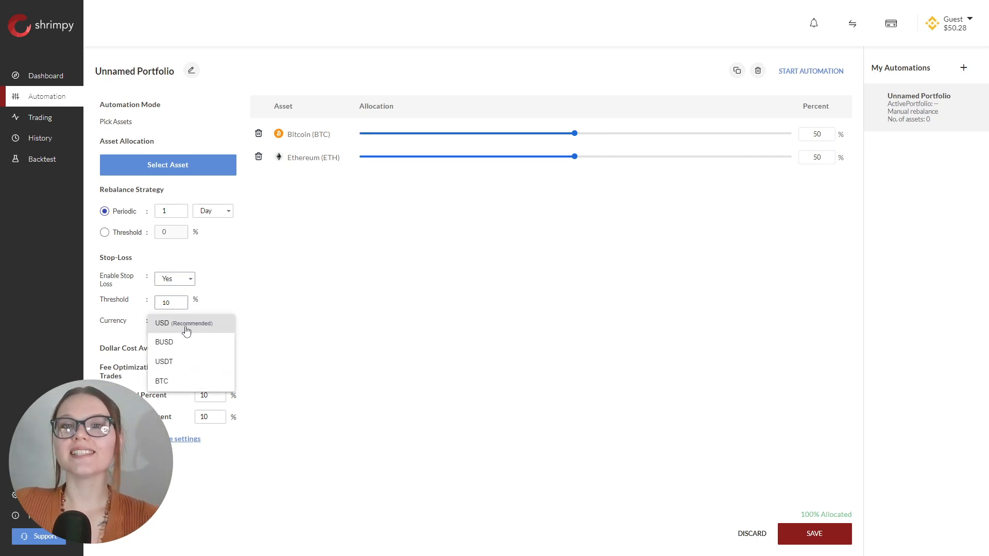
left_click(187, 331)
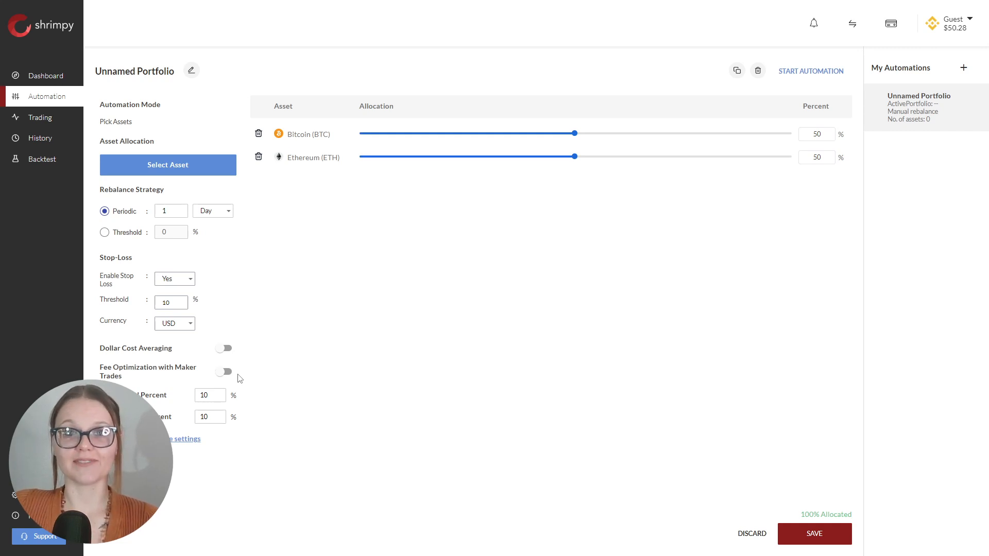
left_click(223, 348)
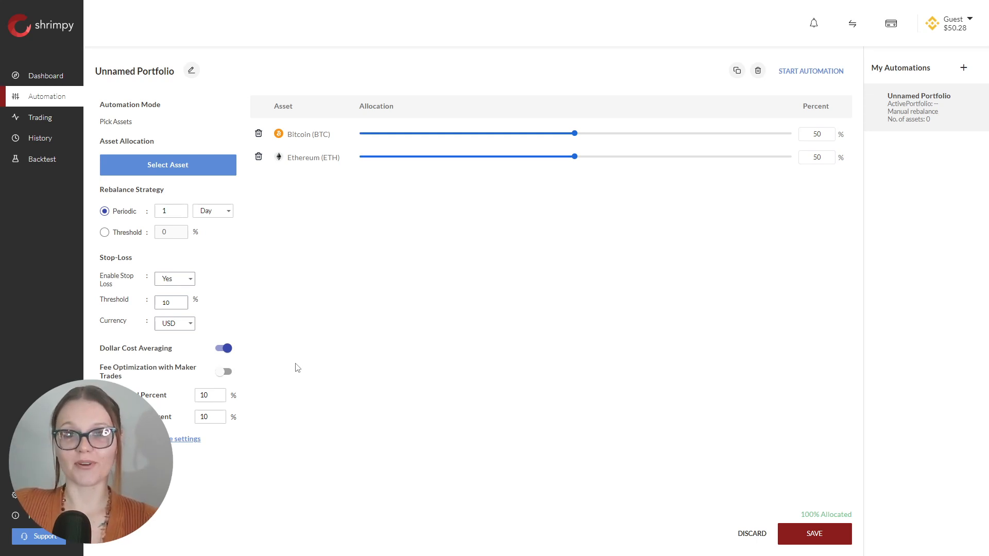
left_click(227, 373)
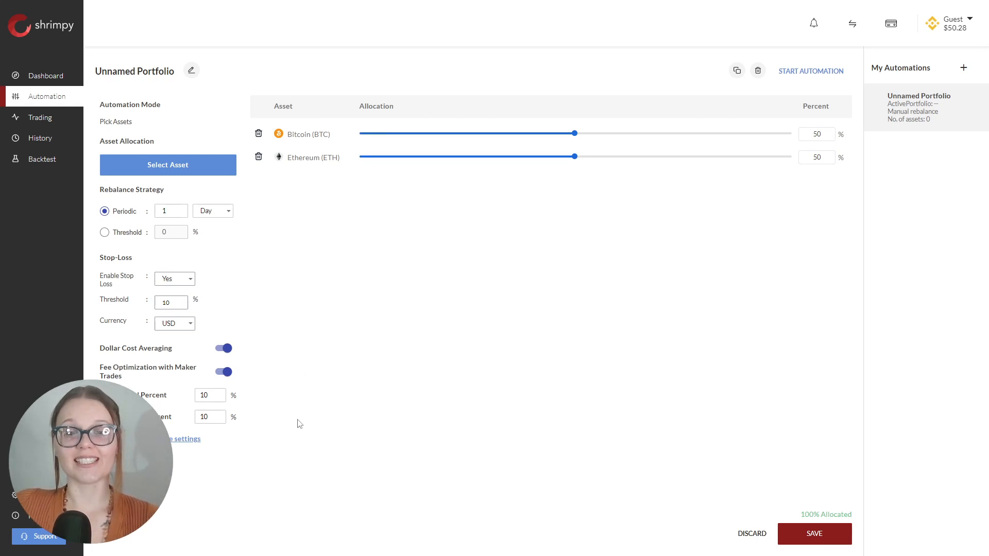
Save the automation under the name 'Test'
left_click(822, 535)
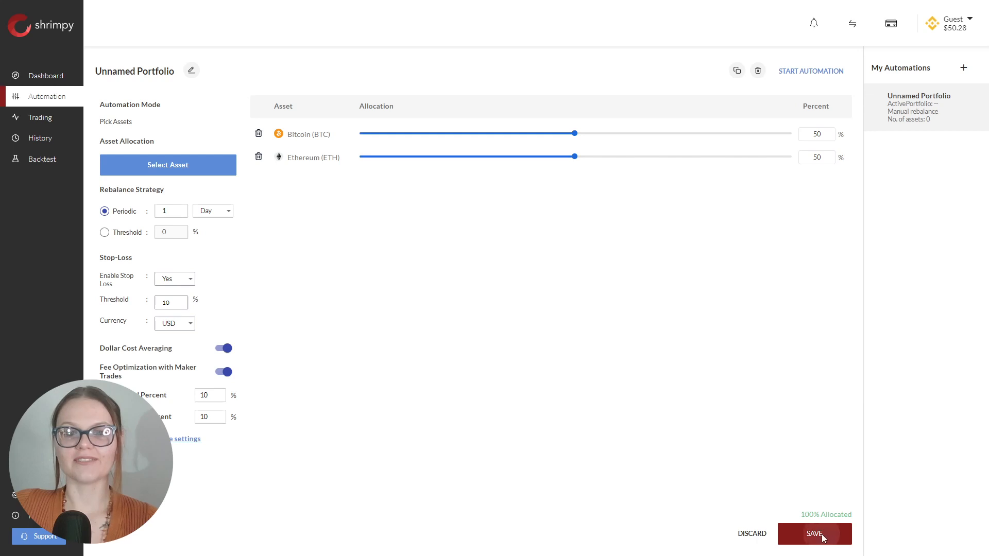
type("Test")
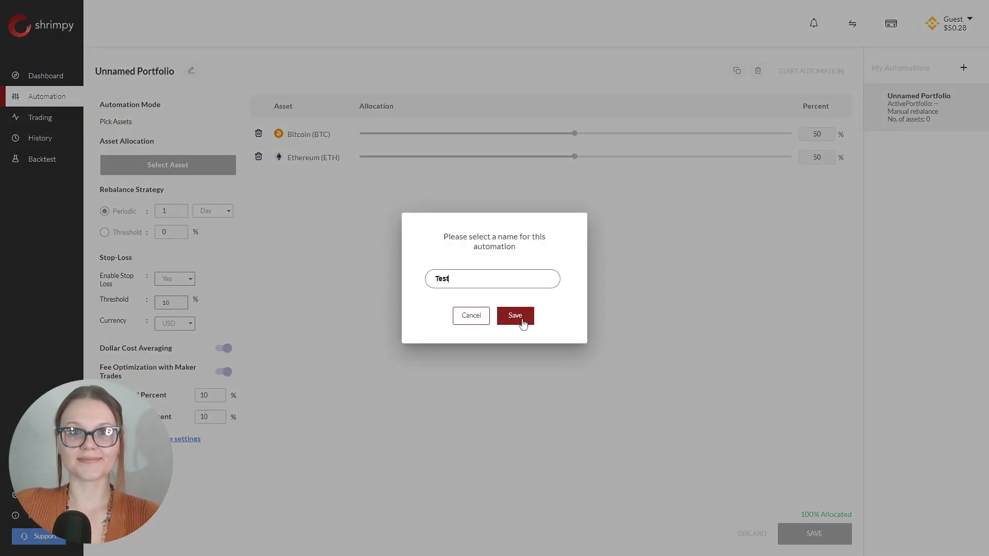
left_click(521, 321)
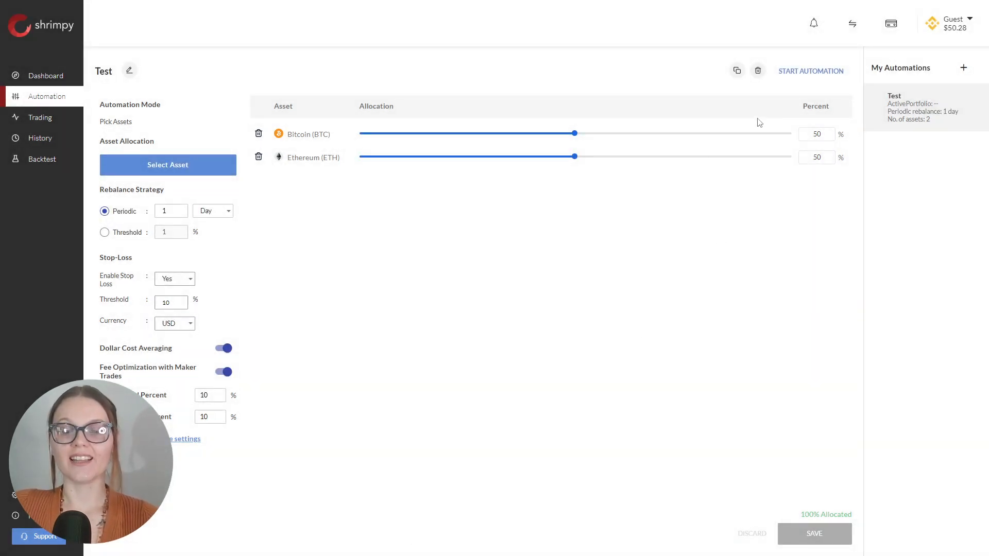
Start the Test automation running on Portfolio 2
left_click(810, 75)
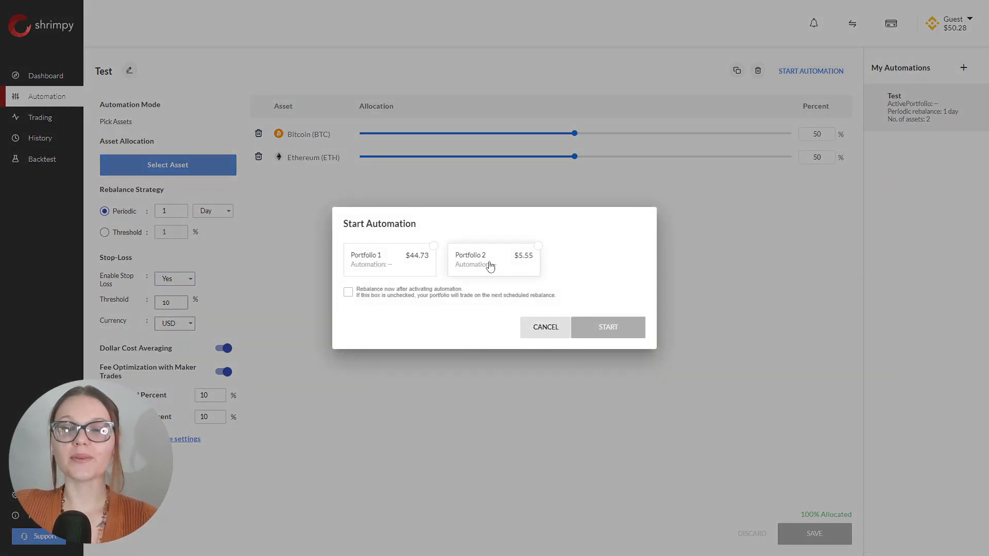
left_click(472, 268)
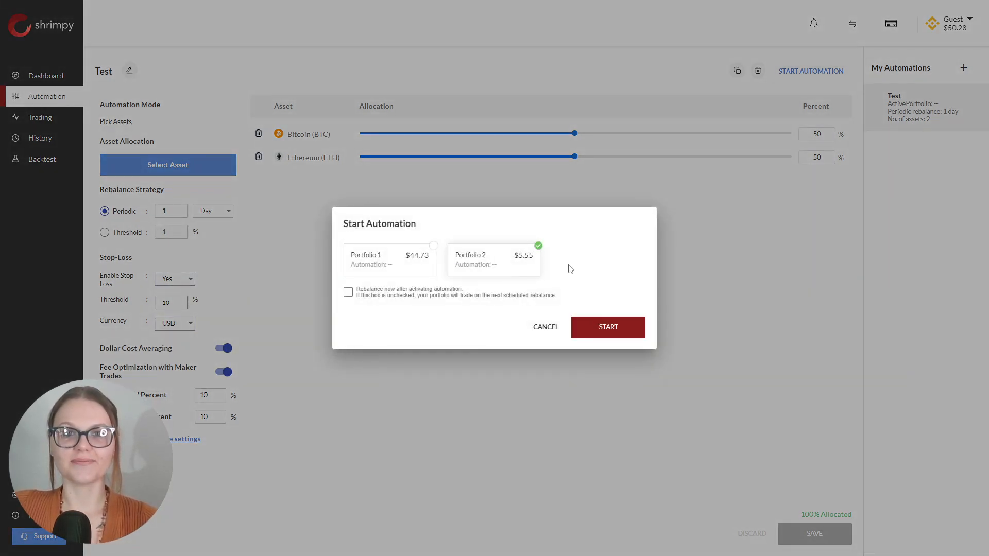
left_click(609, 328)
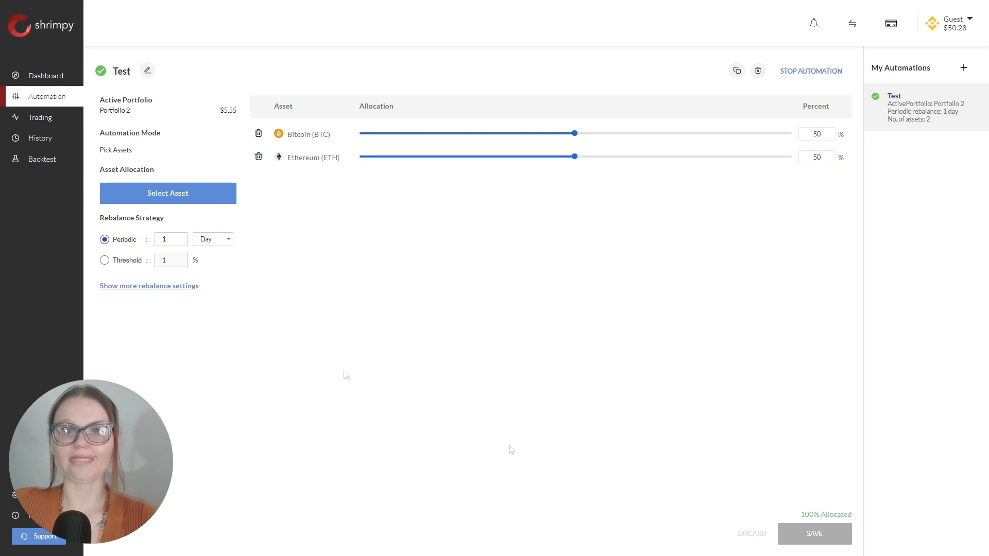
Review the Binance US exchange details in account settings, then close the editor without changes
left_click(43, 495)
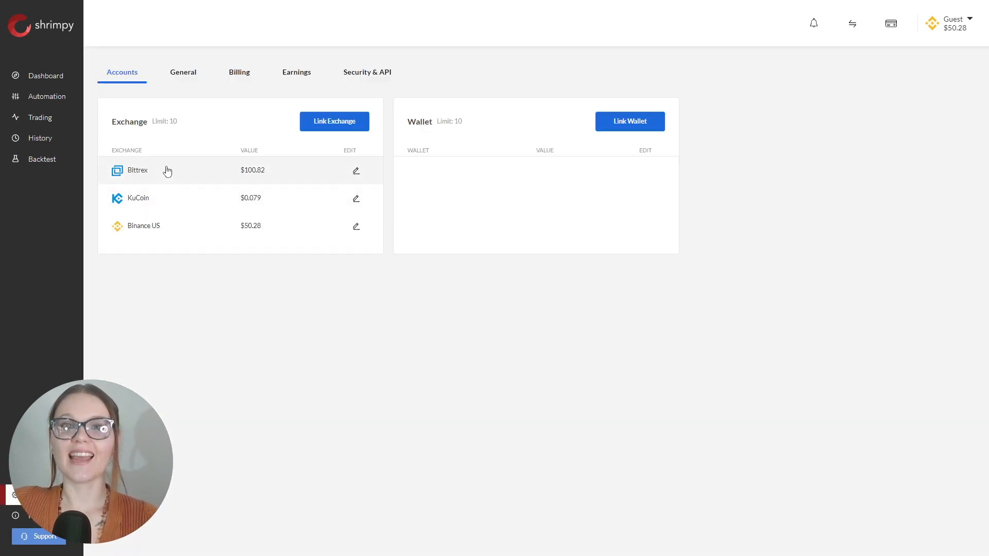
left_click(356, 227)
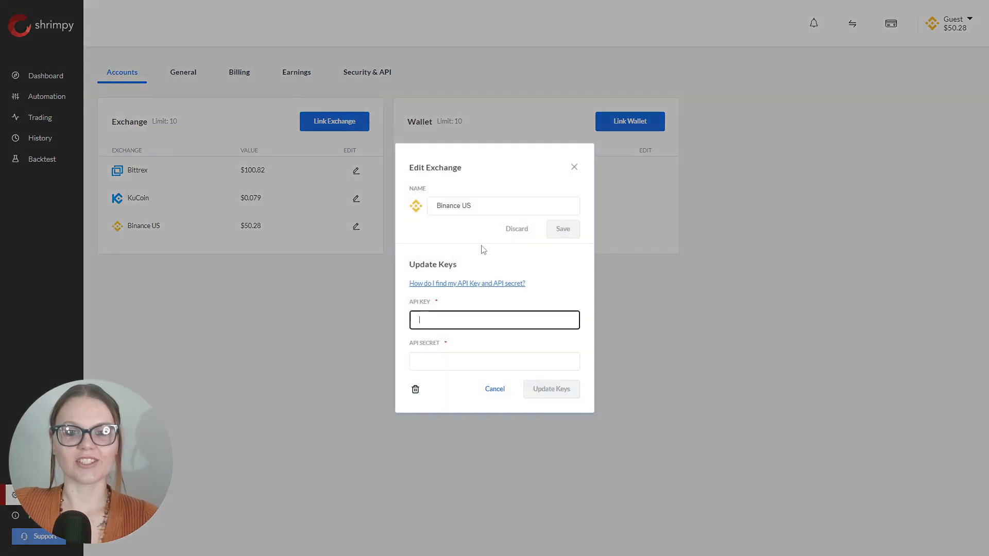
left_click(489, 210)
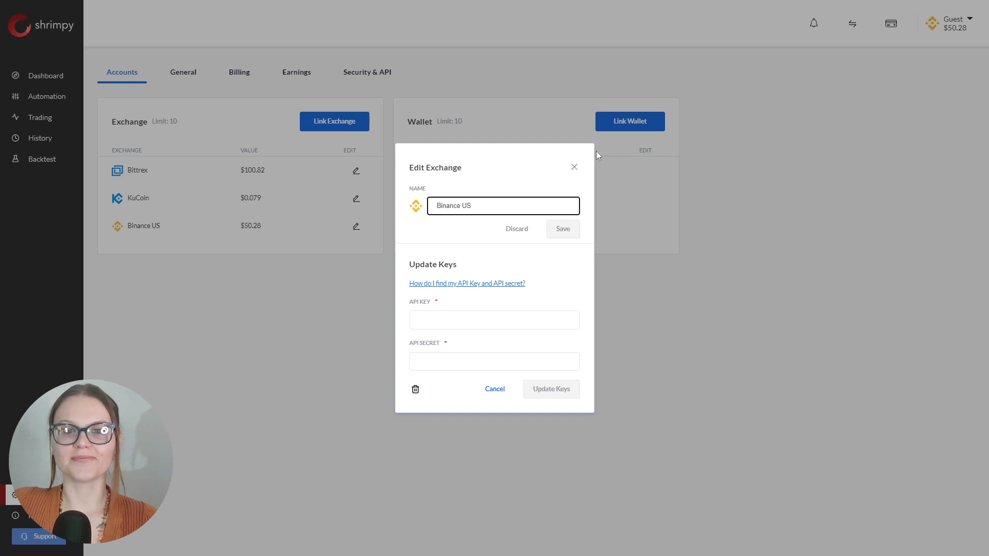
left_click(575, 167)
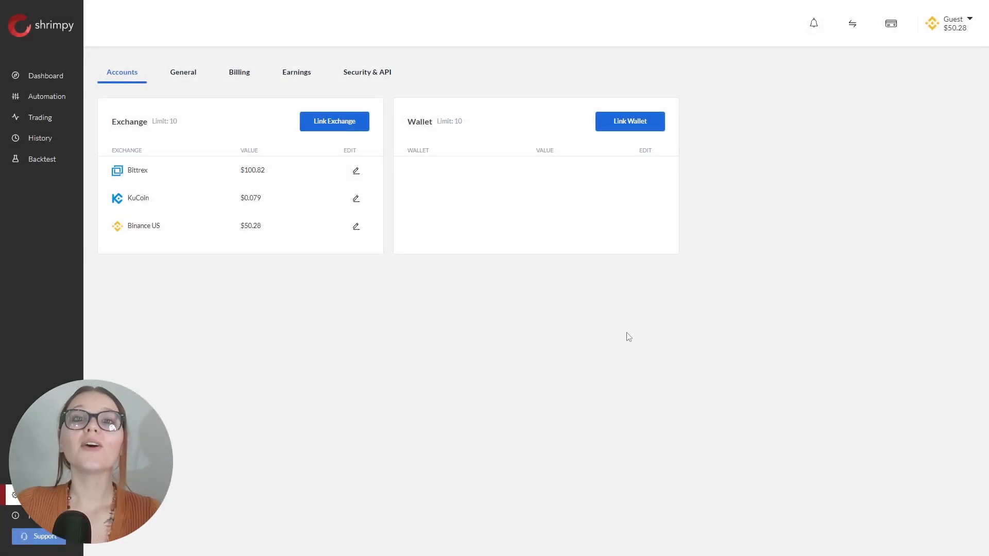